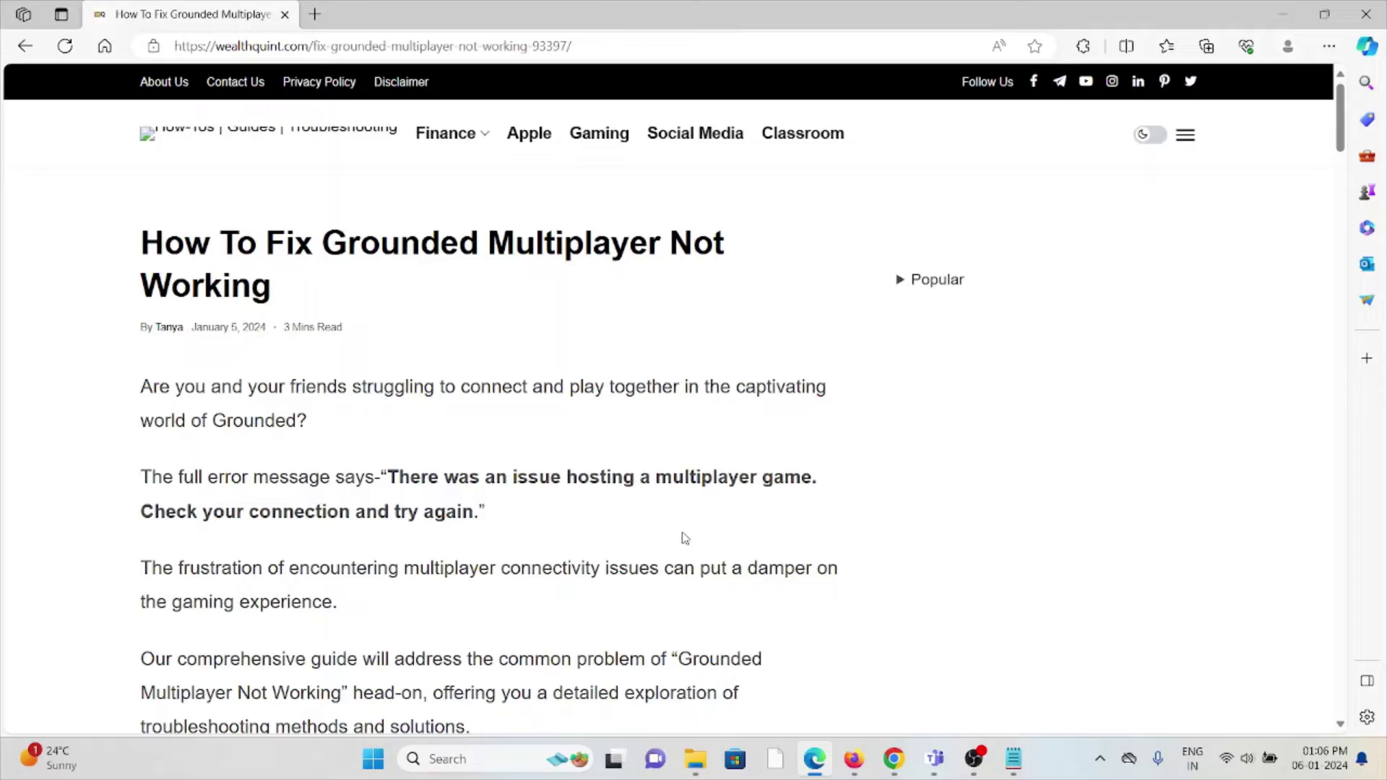
scroll(684, 533, down, 2)
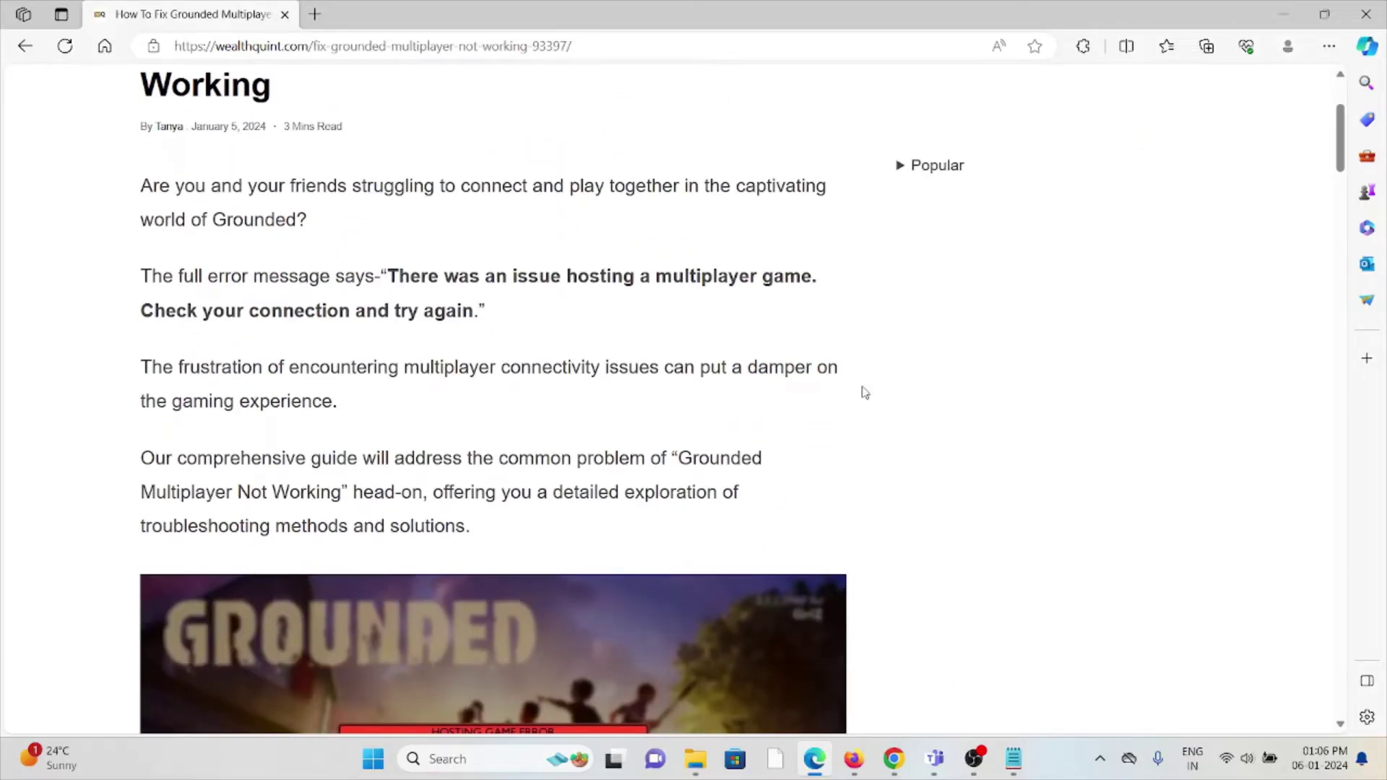
scroll(875, 353, down, 6)
scroll(876, 353, down, 2)
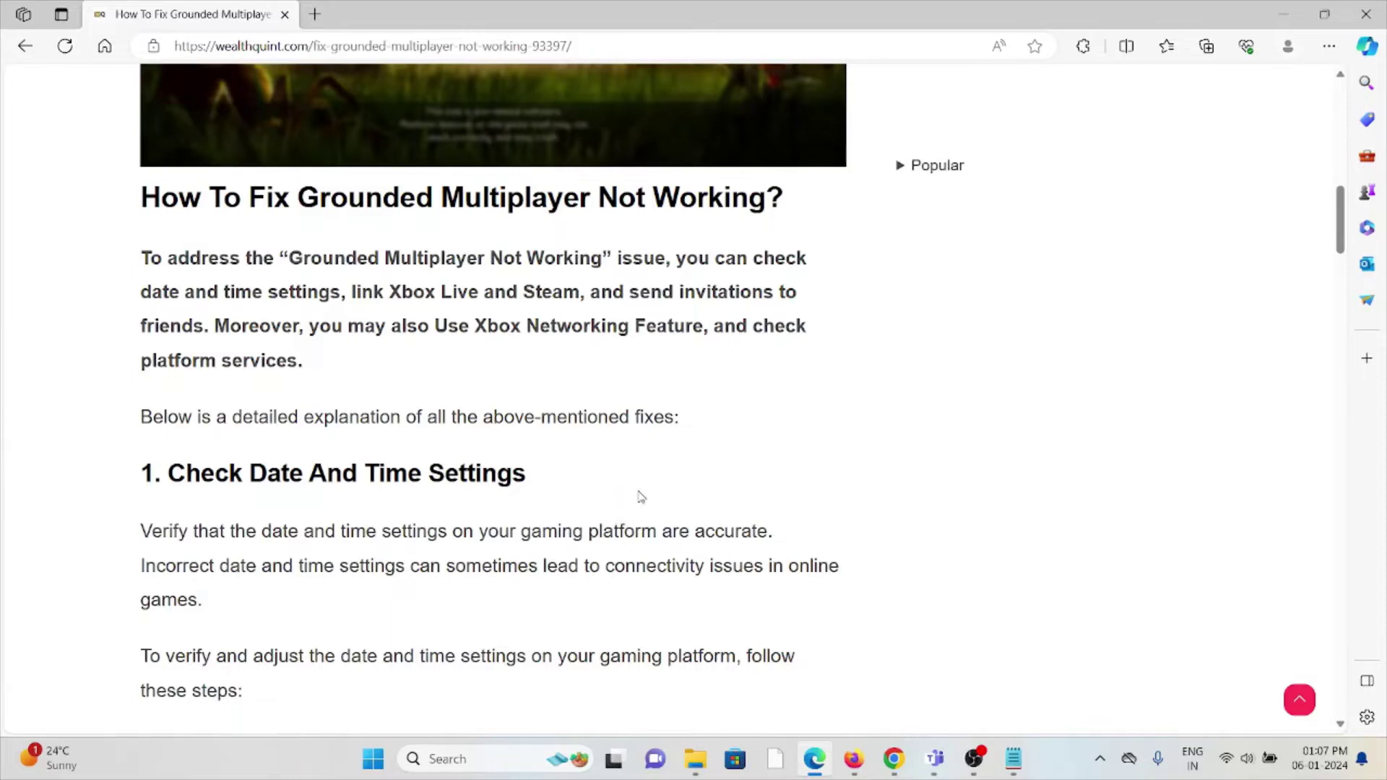
scroll(650, 499, down, 2)
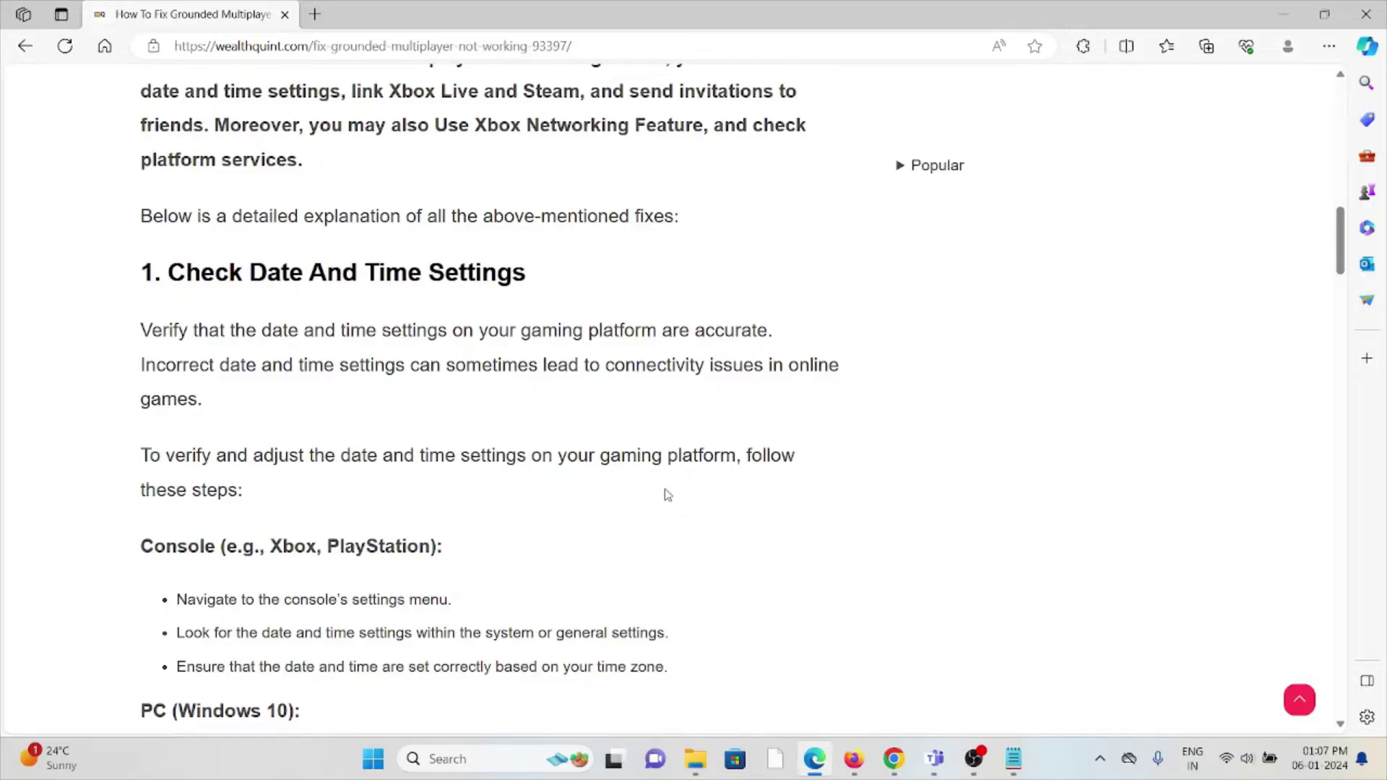
scroll(667, 494, down, 1)
scroll(661, 492, down, 1)
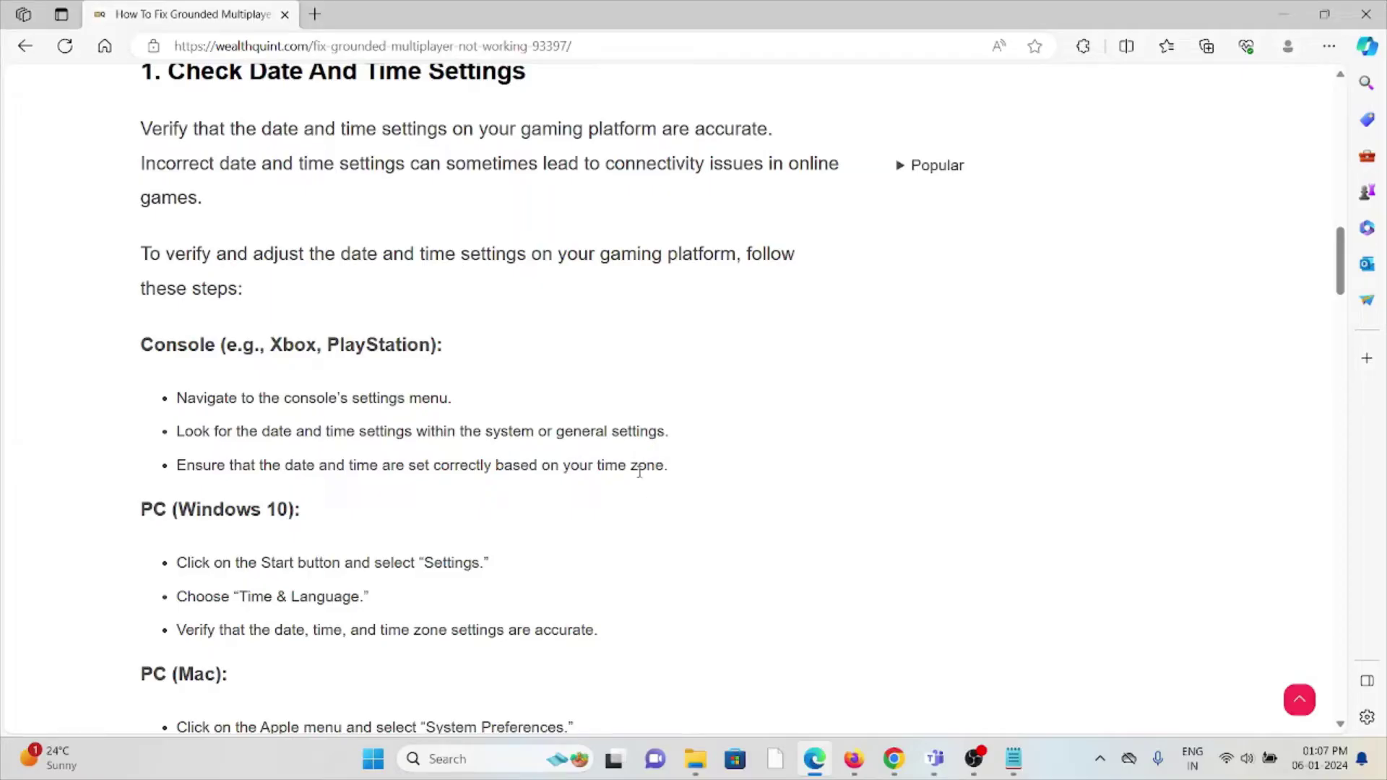
scroll(639, 472, down, 2)
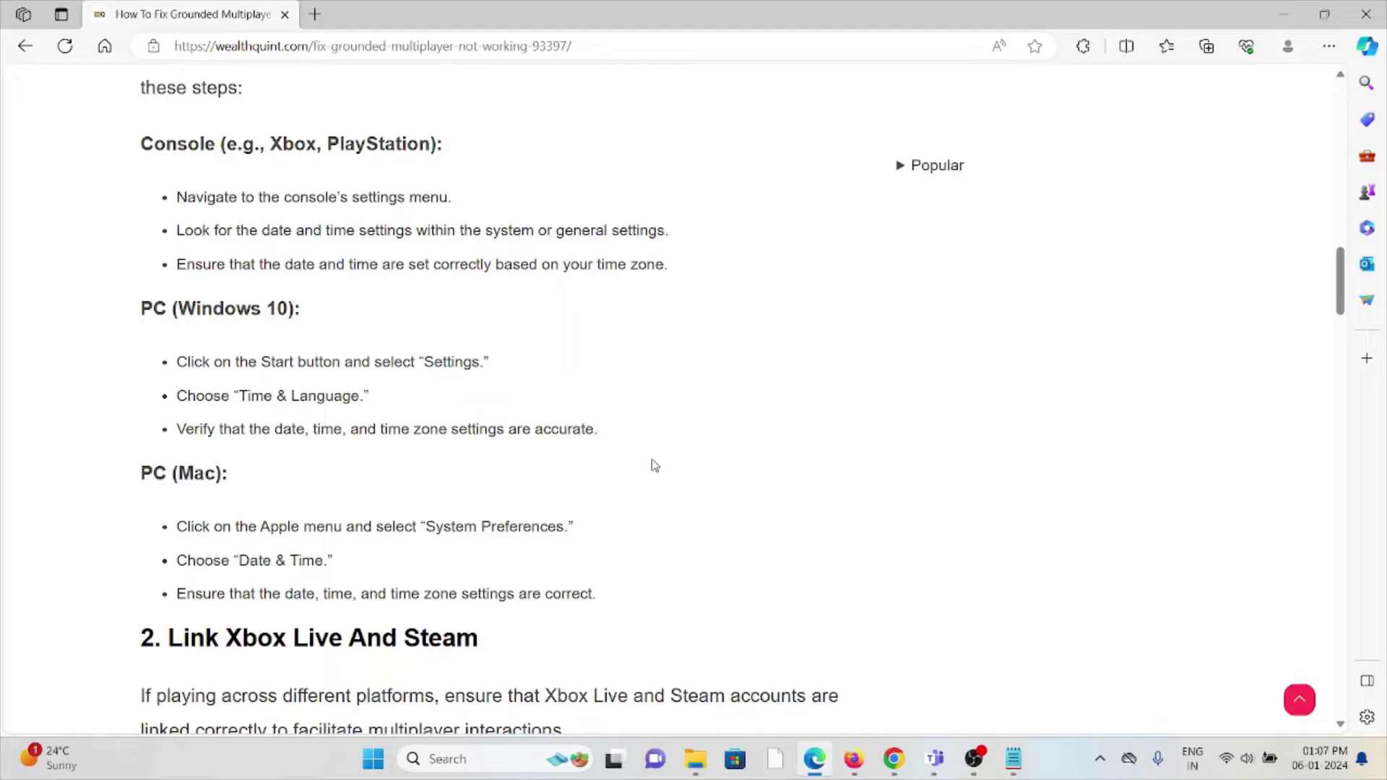
scroll(661, 455, down, 3)
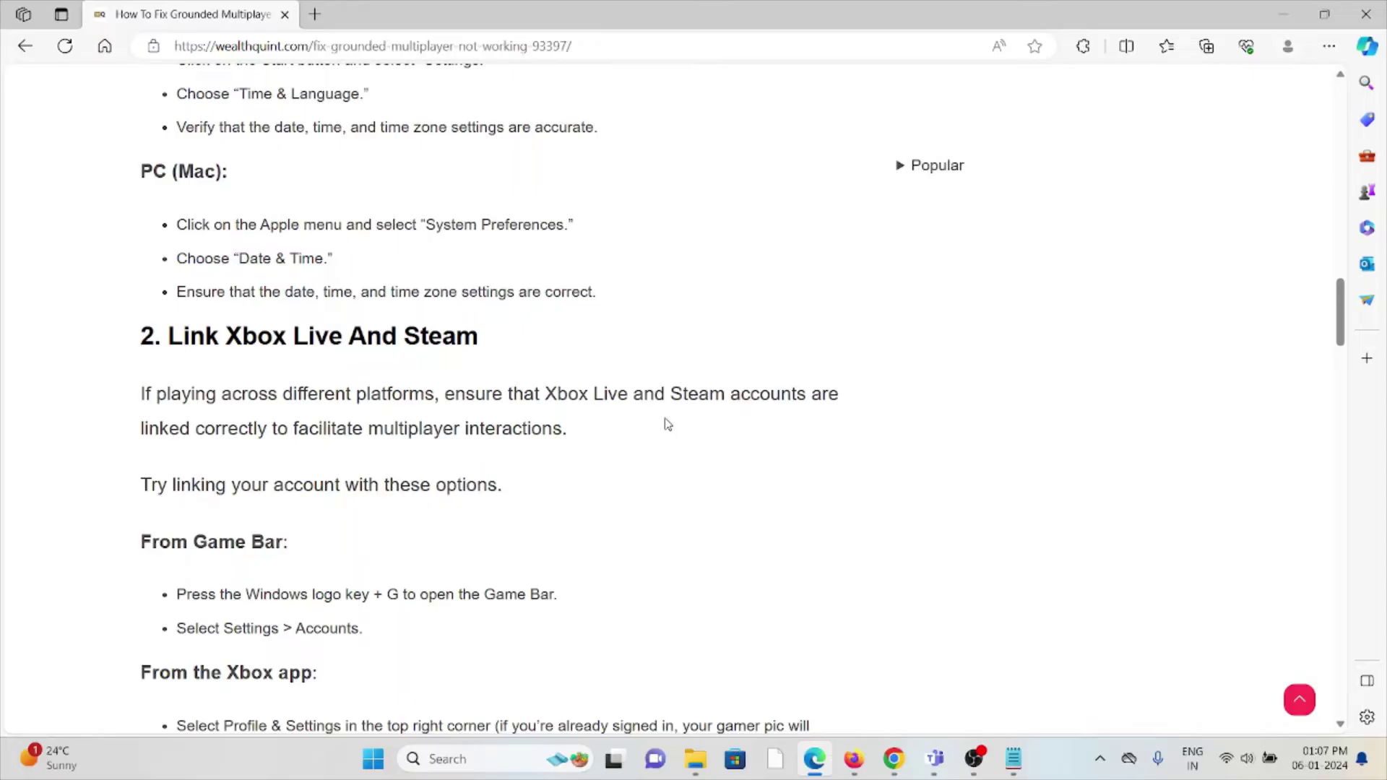
scroll(675, 417, down, 2)
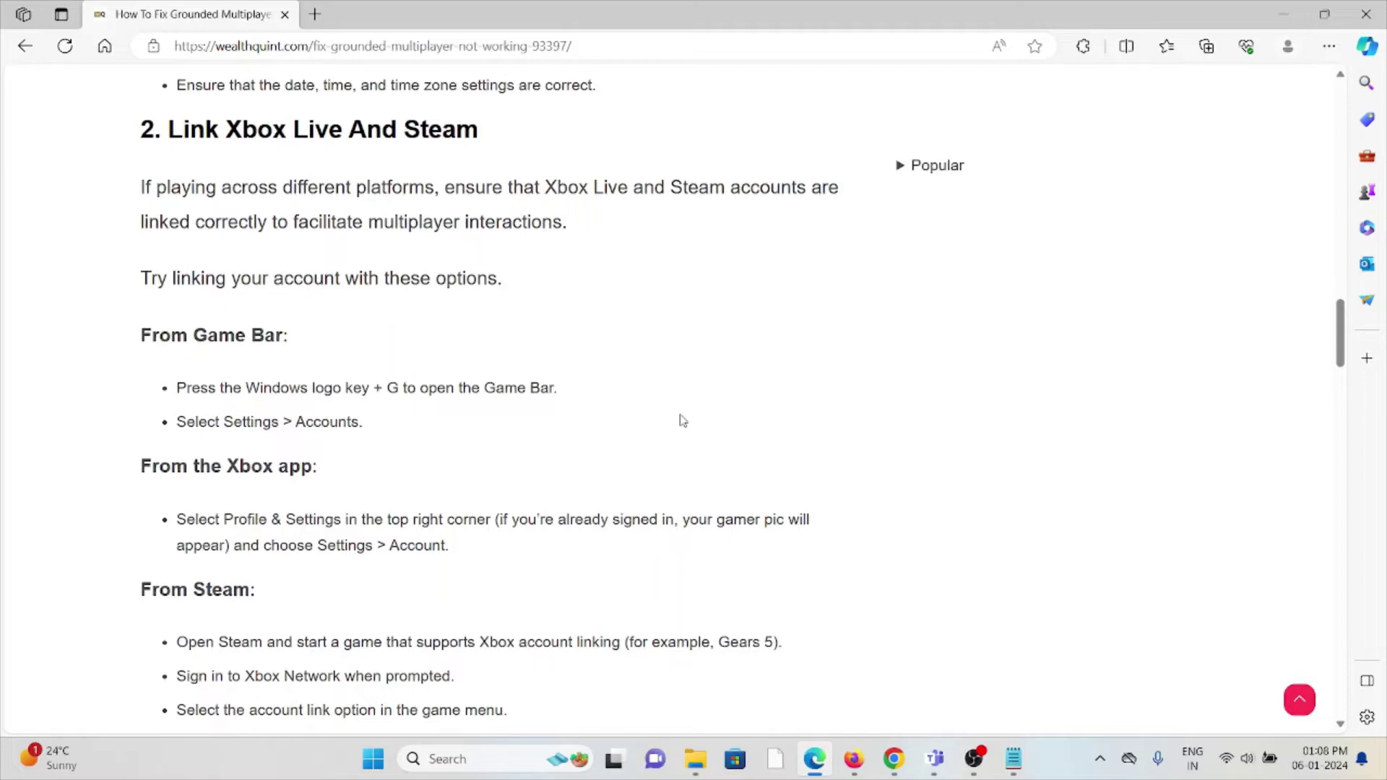
scroll(681, 419, down, 3)
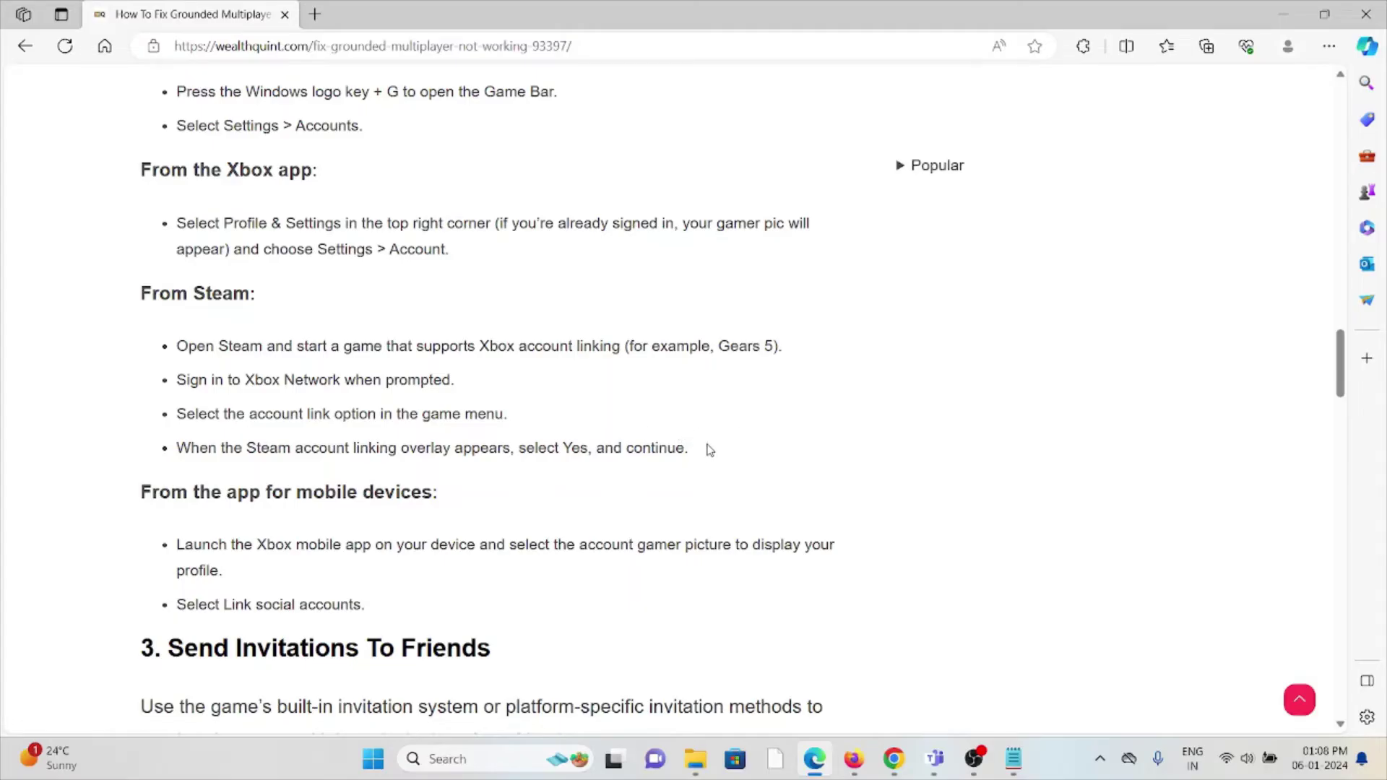
scroll(707, 449, down, 1)
scroll(707, 448, down, 1)
scroll(715, 434, down, 1)
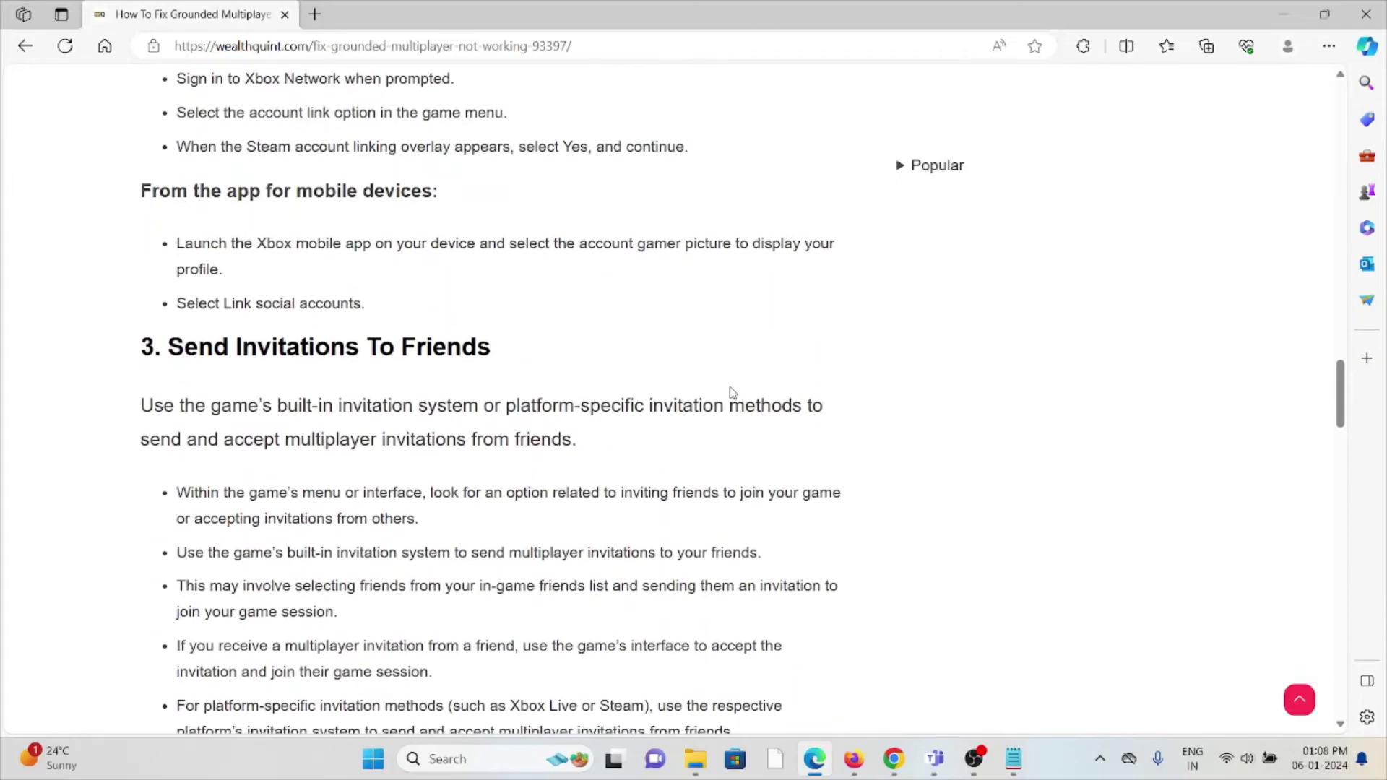
scroll(799, 395, down, 1)
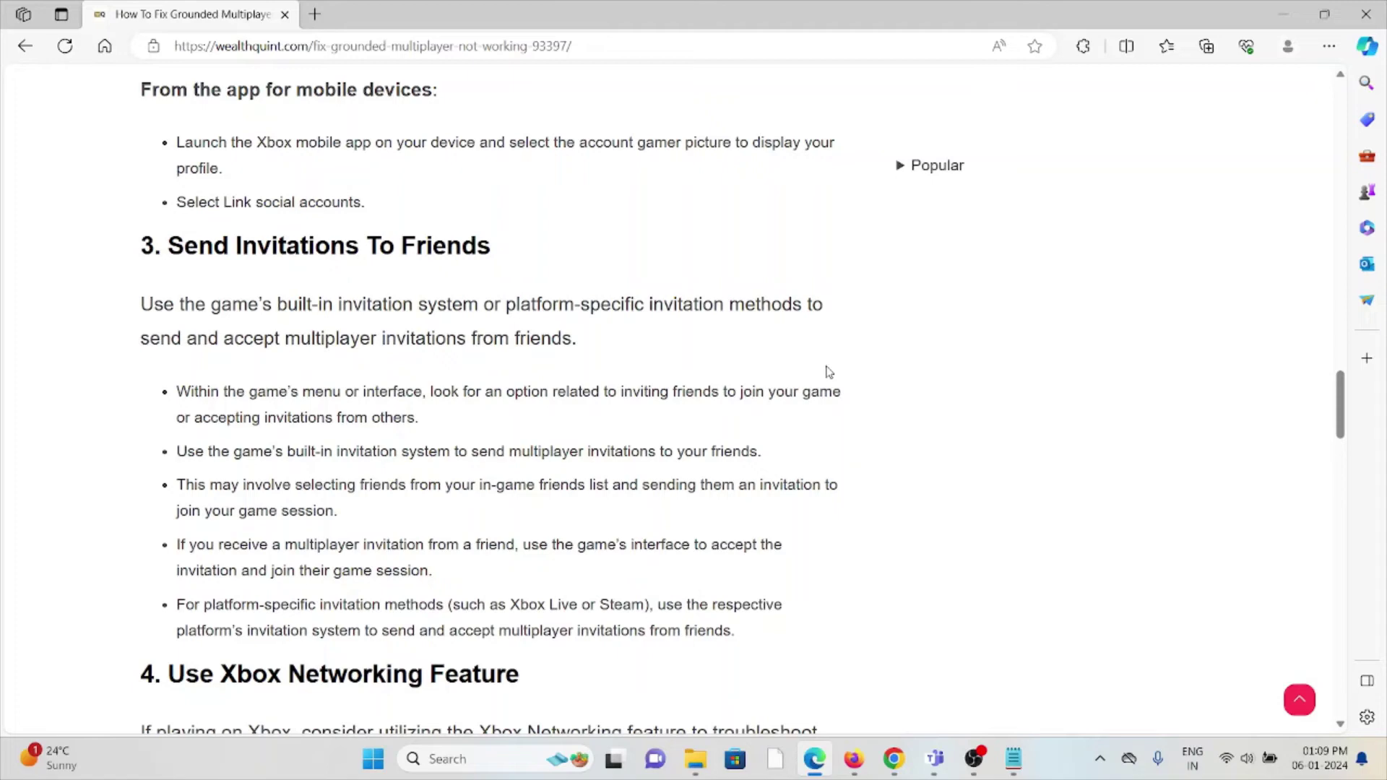
scroll(825, 371, down, 2)
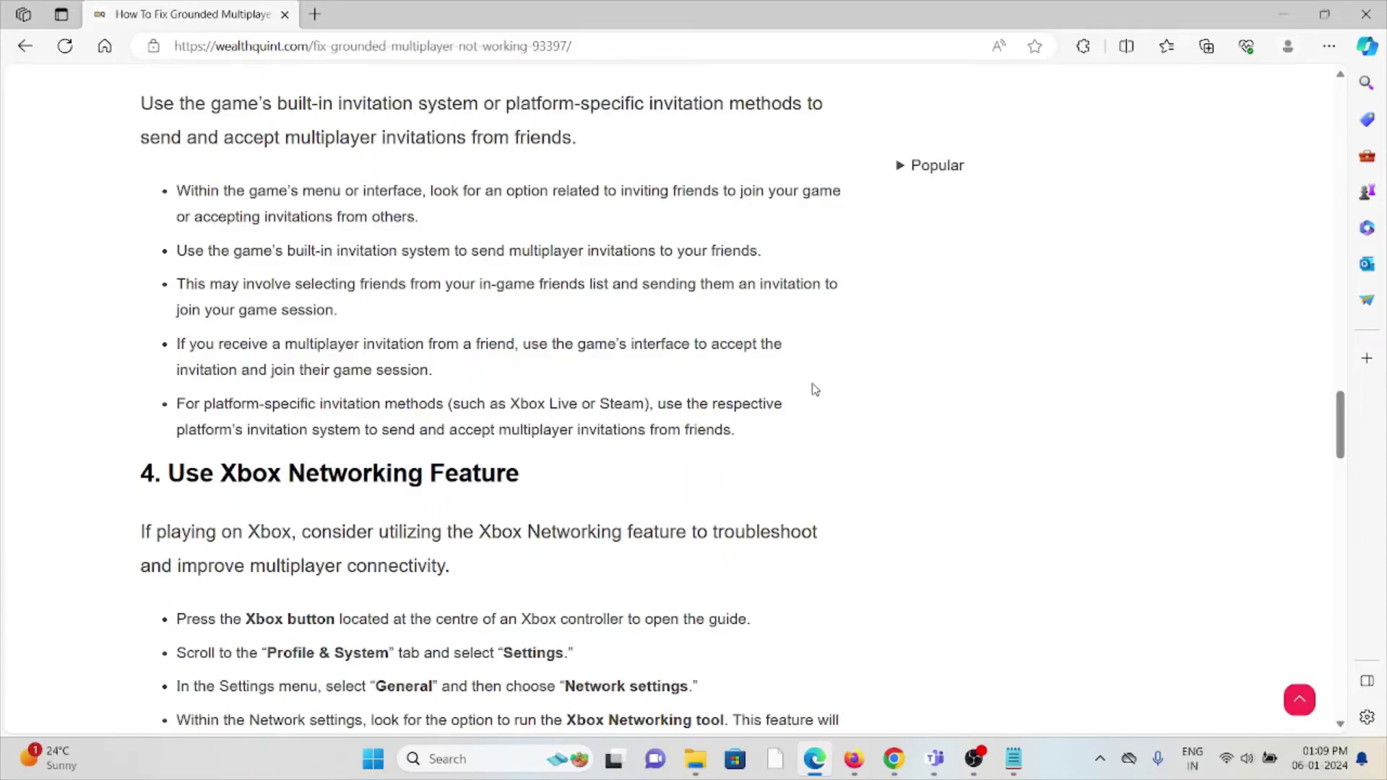
scroll(814, 390, down, 1)
scroll(813, 389, down, 2)
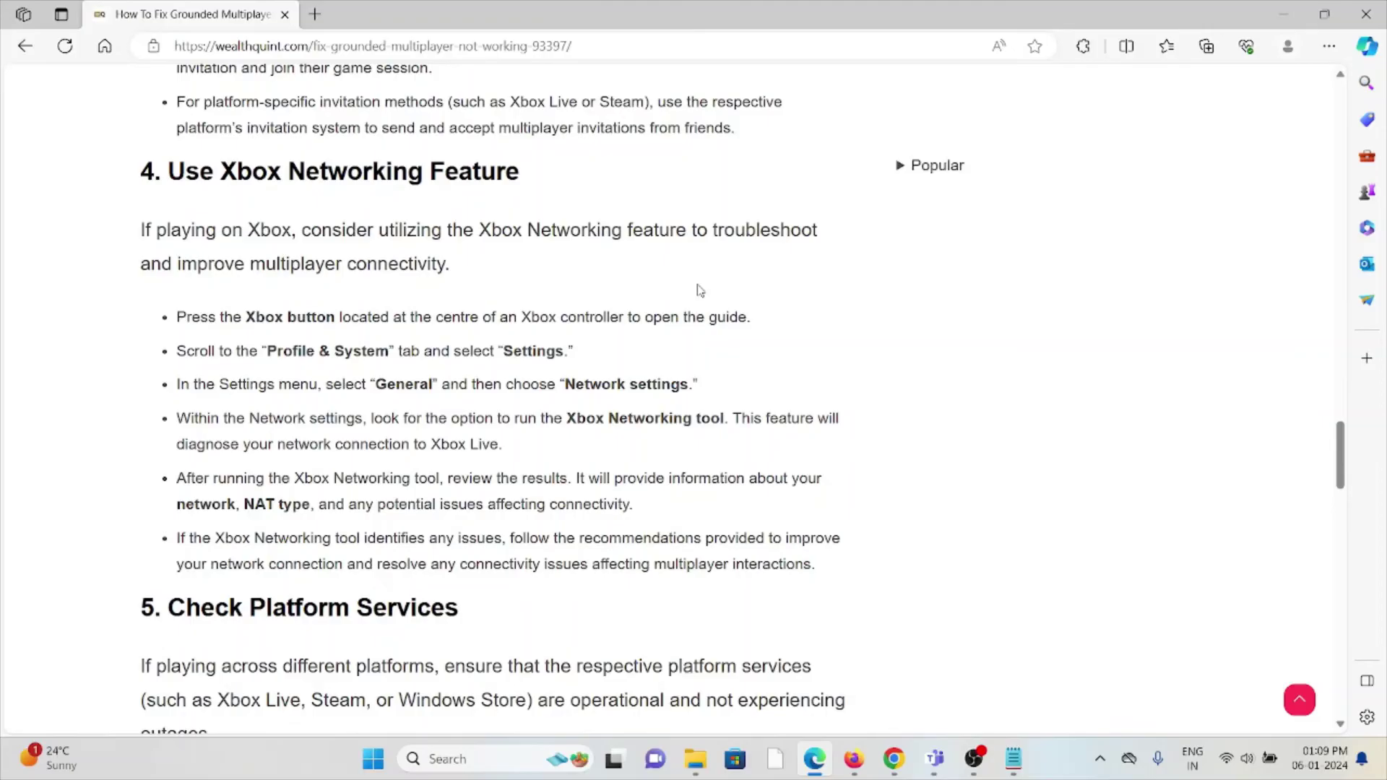
scroll(699, 290, down, 2)
scroll(699, 290, down, 1)
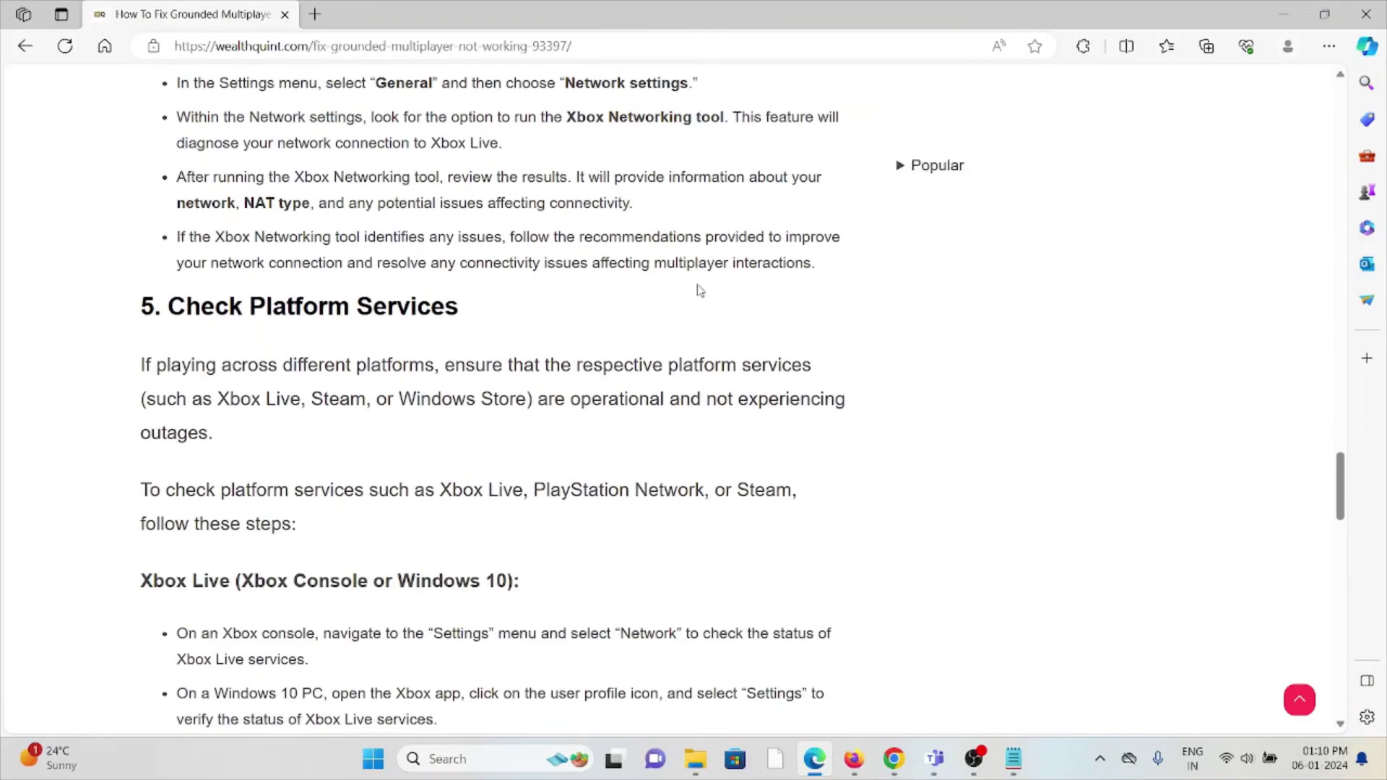
scroll(699, 290, down, 2)
scroll(699, 291, down, 5)
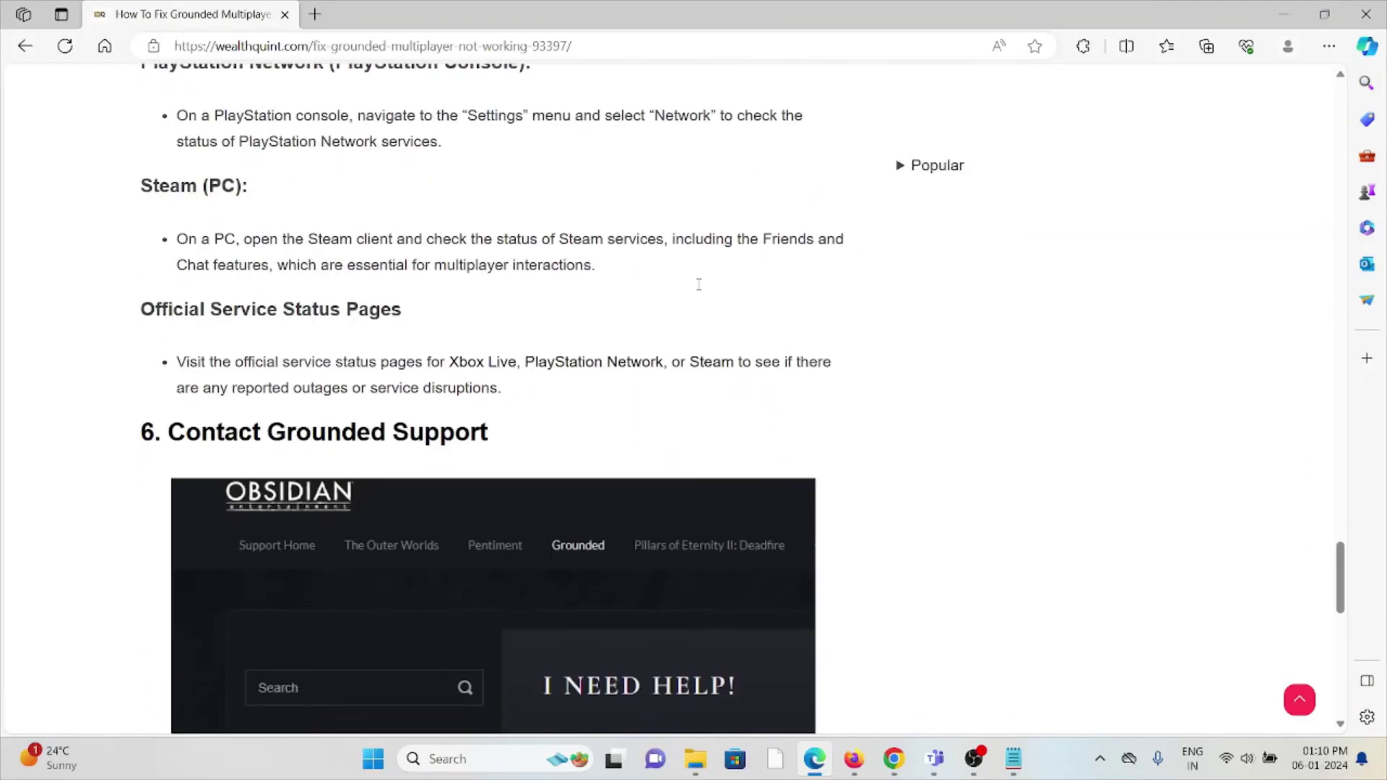
scroll(701, 283, up, 5)
scroll(701, 279, up, 2)
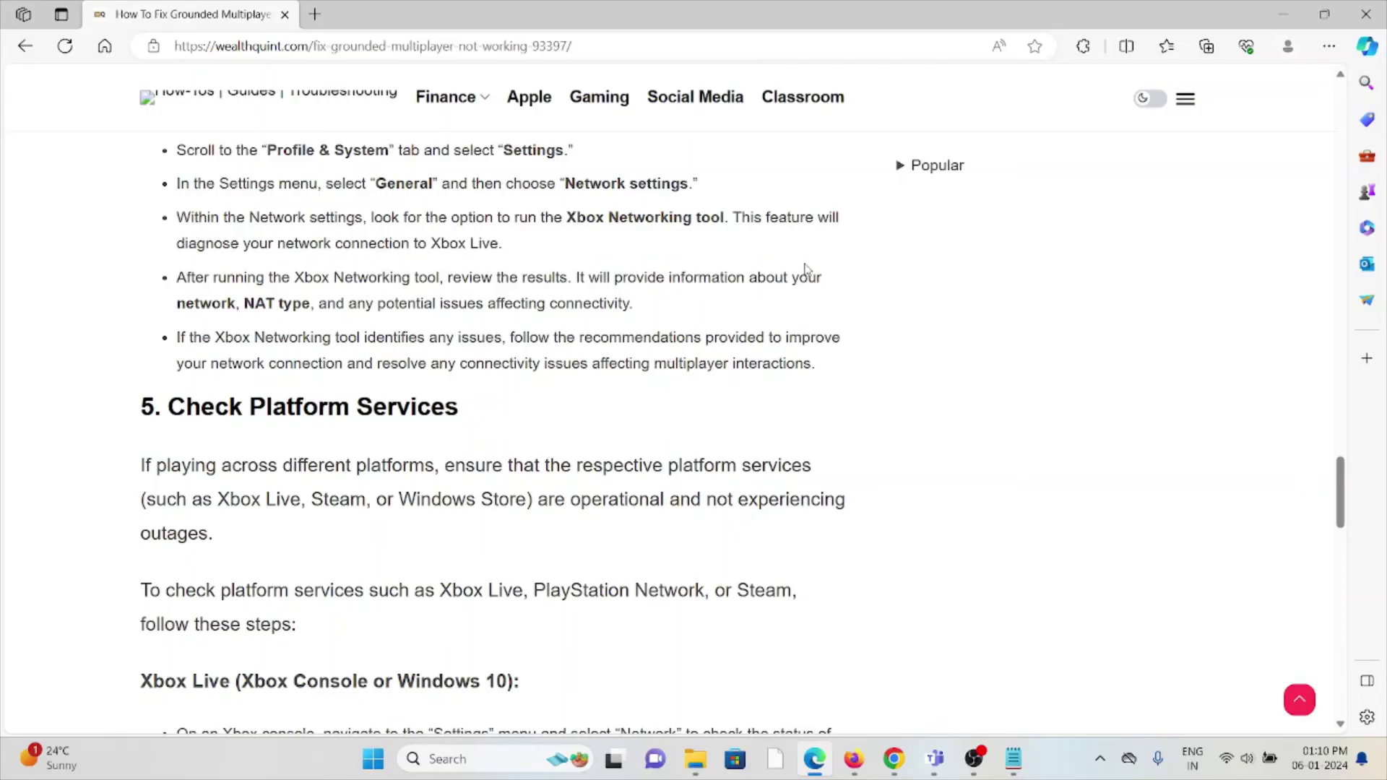
scroll(810, 254, down, 2)
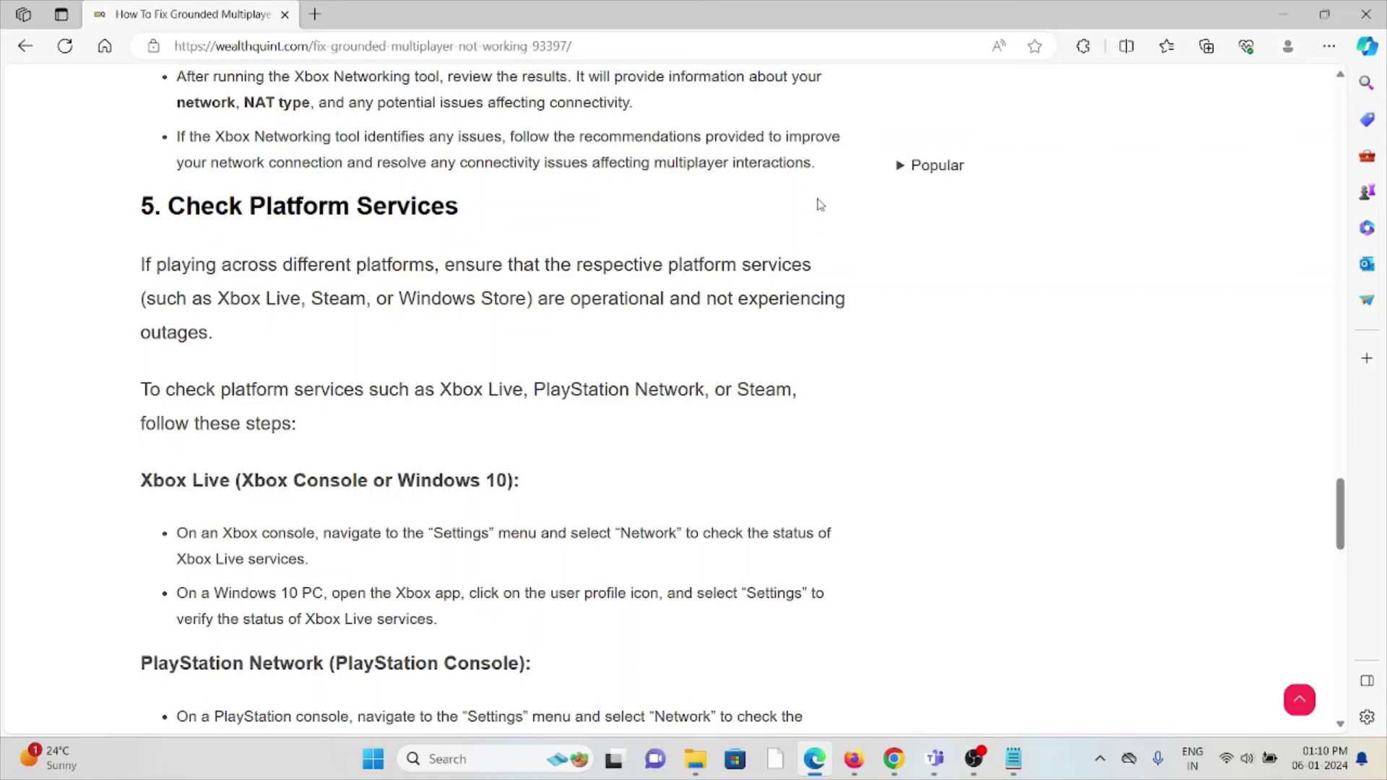
scroll(818, 204, down, 1)
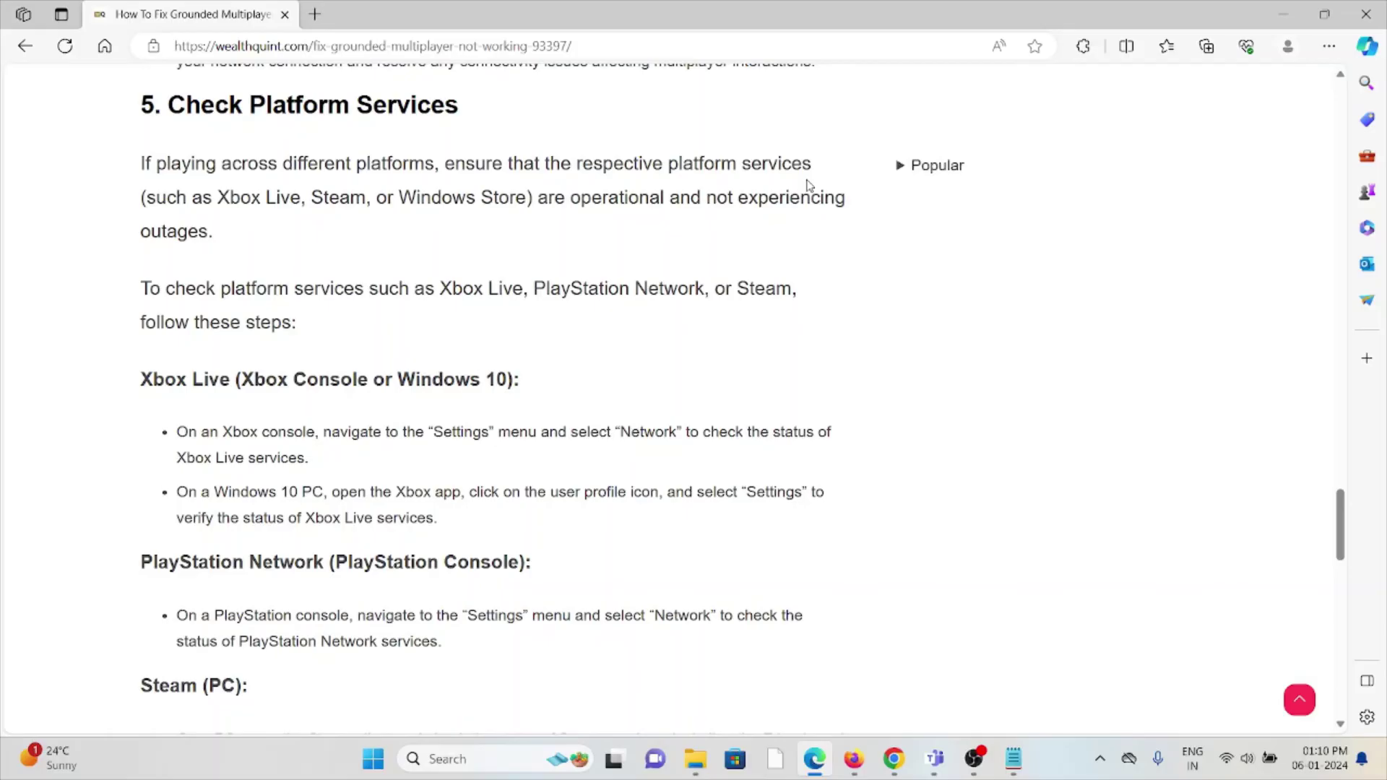
scroll(806, 186, down, 2)
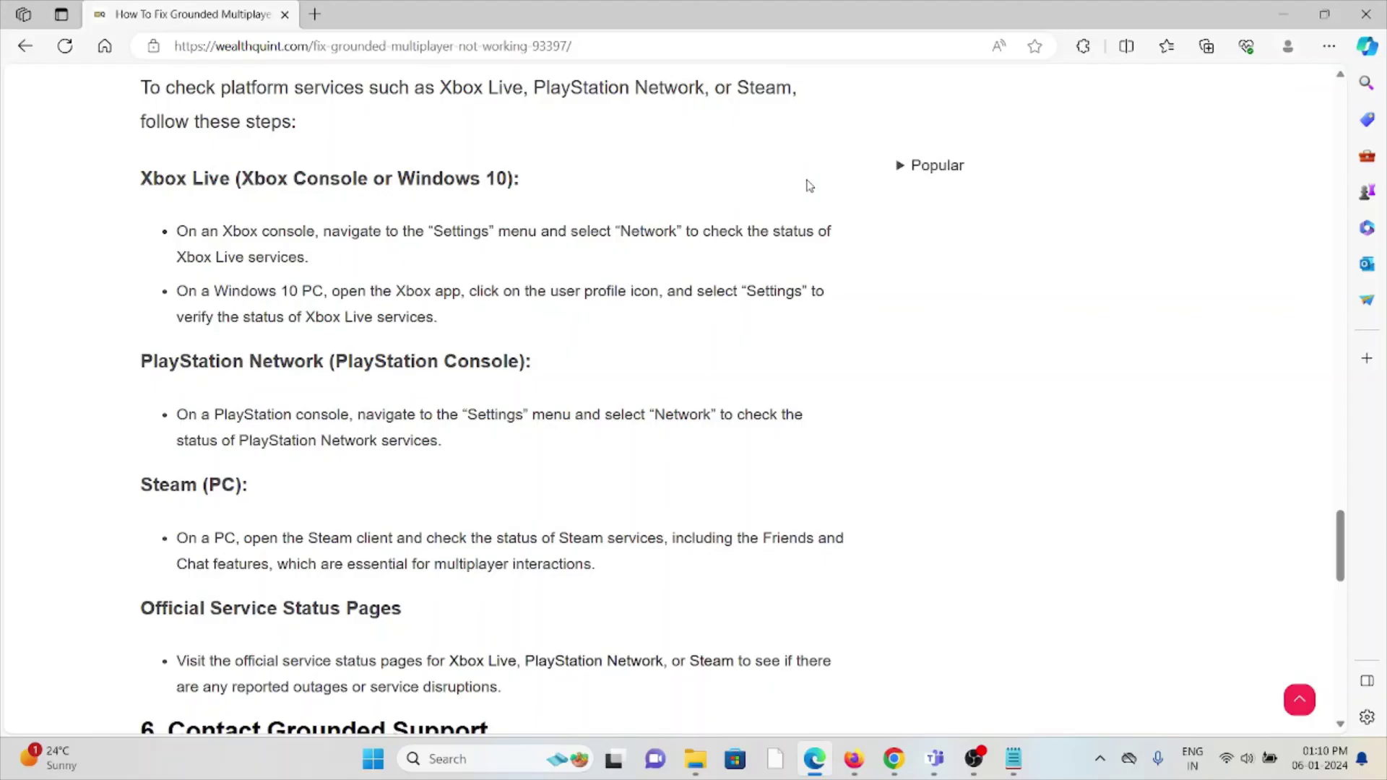
scroll(807, 187, down, 1)
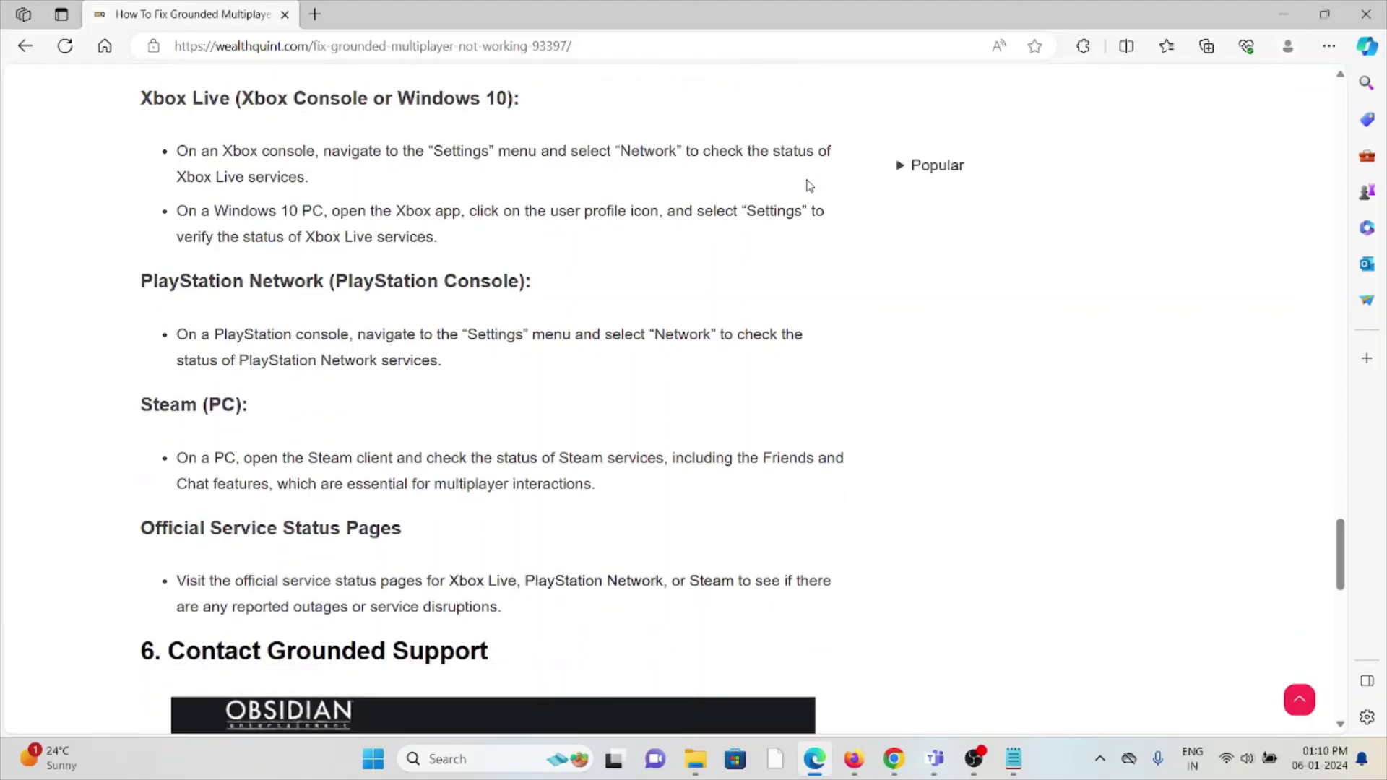
scroll(807, 187, down, 1)
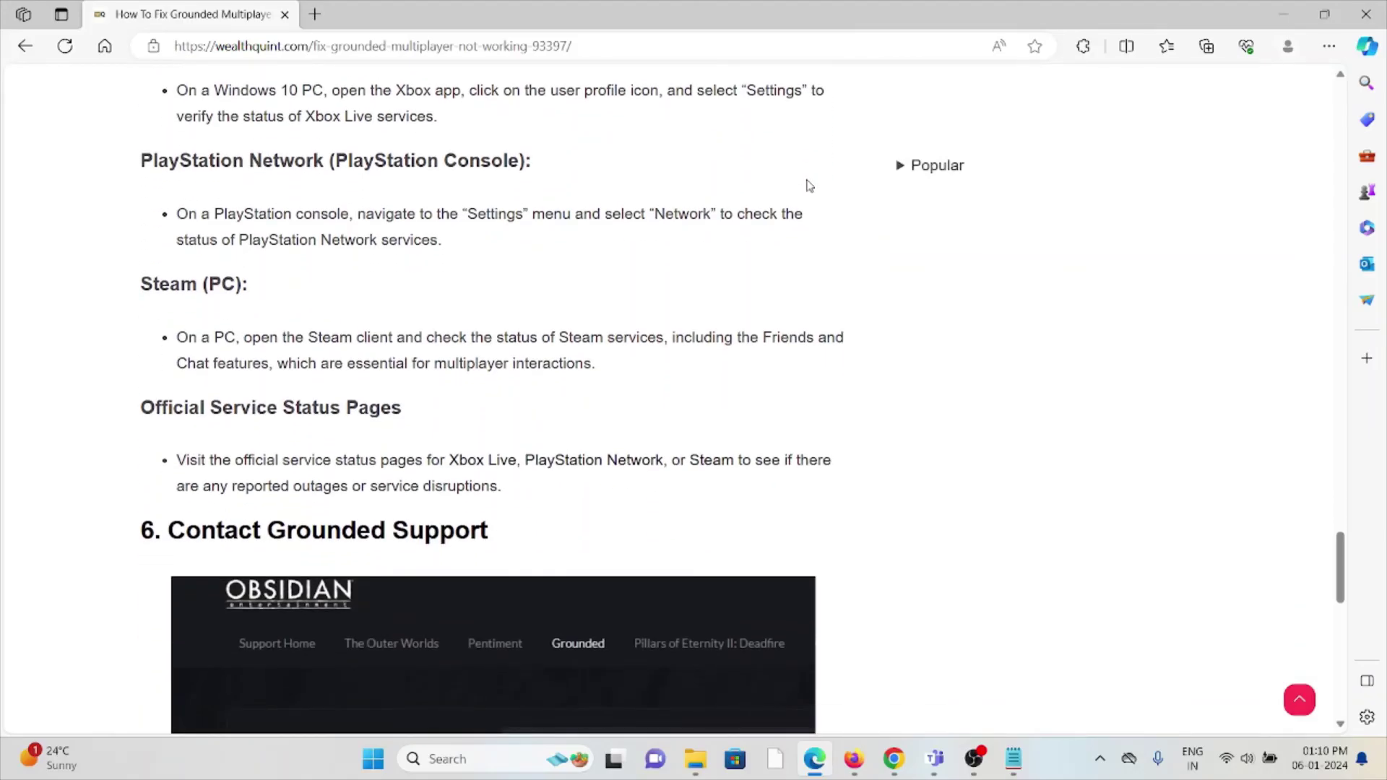
scroll(808, 186, down, 2)
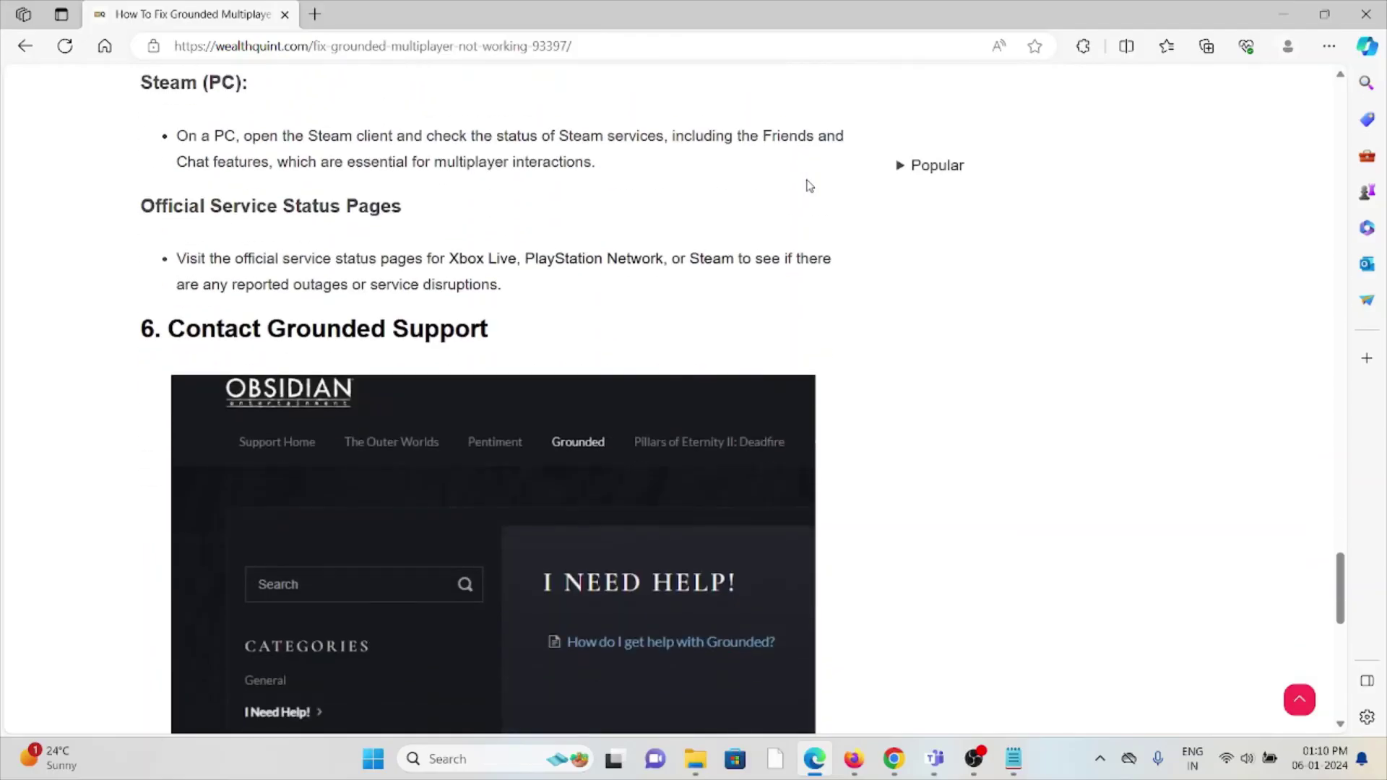
scroll(807, 187, down, 2)
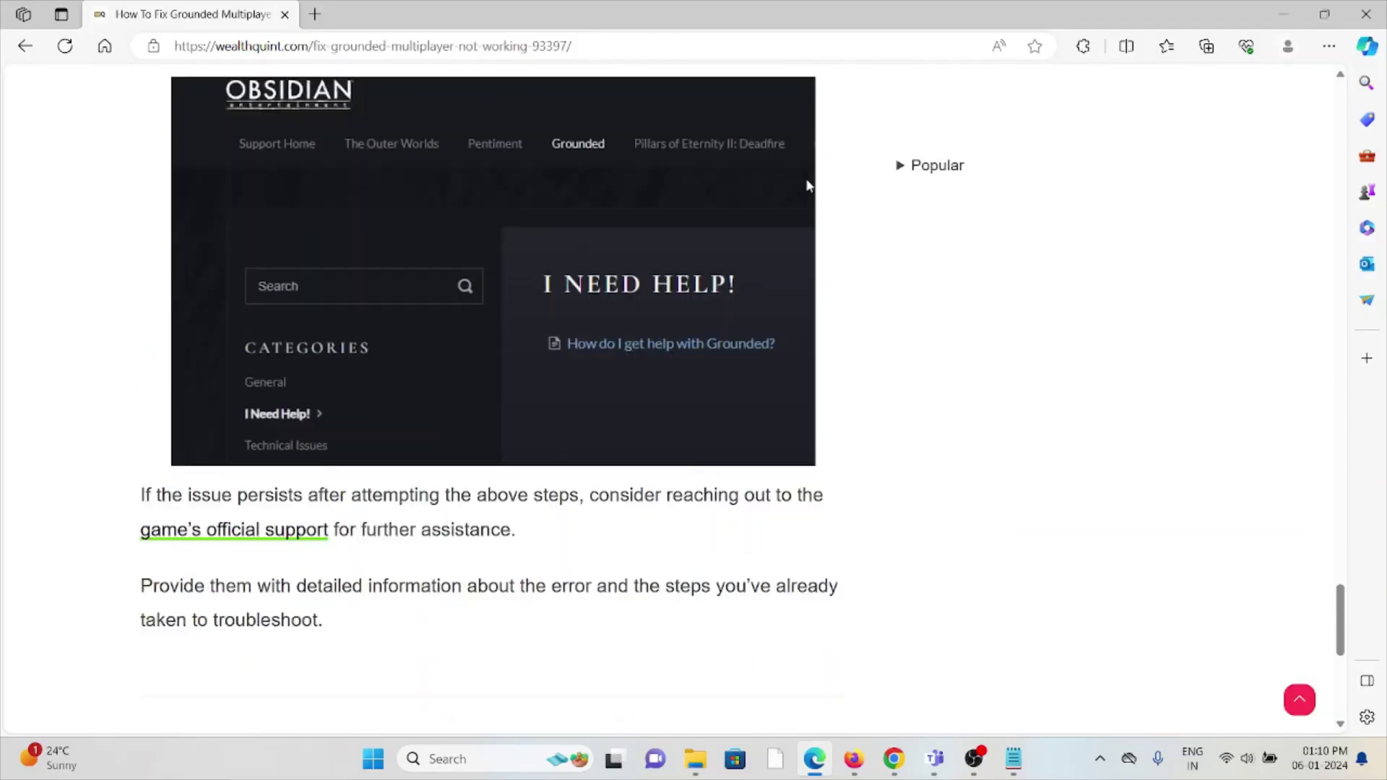
scroll(806, 187, down, 2)
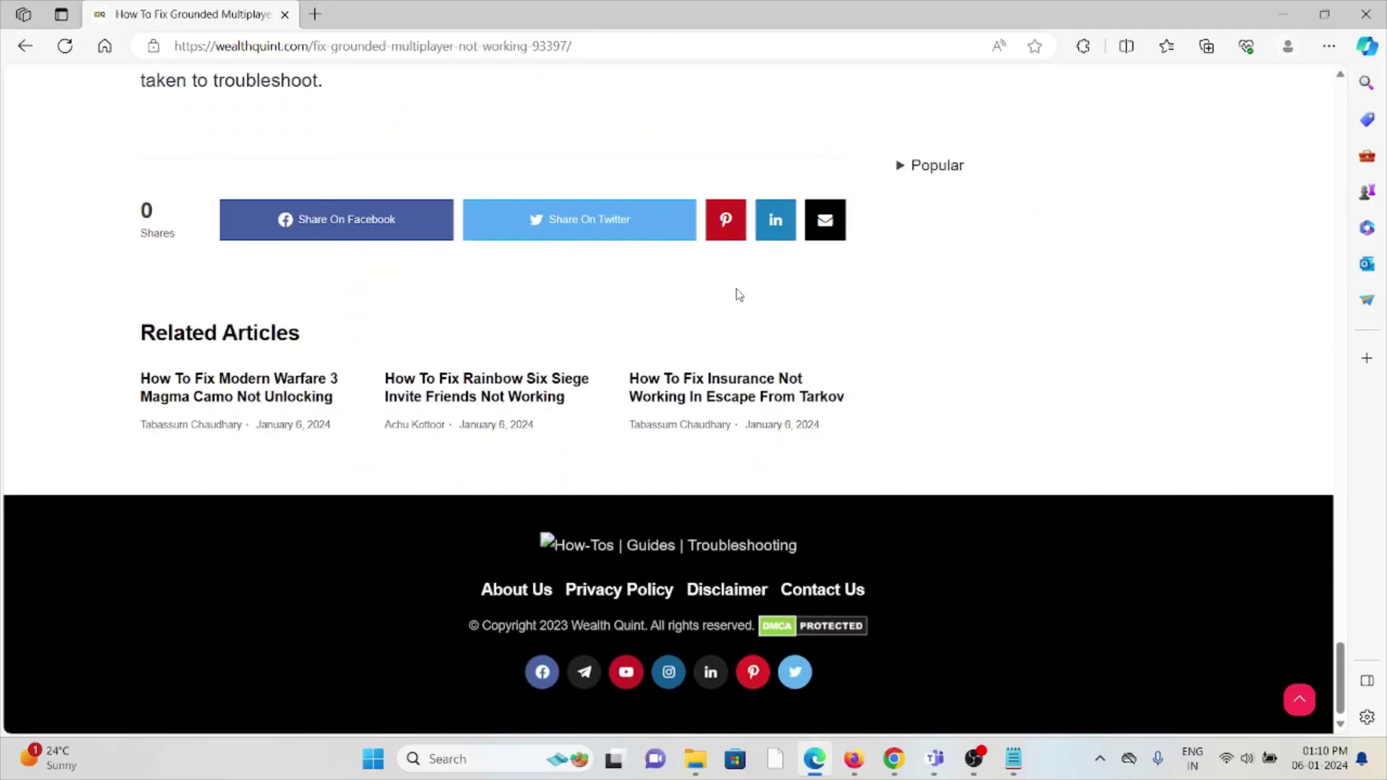
scroll(738, 291, up, 4)
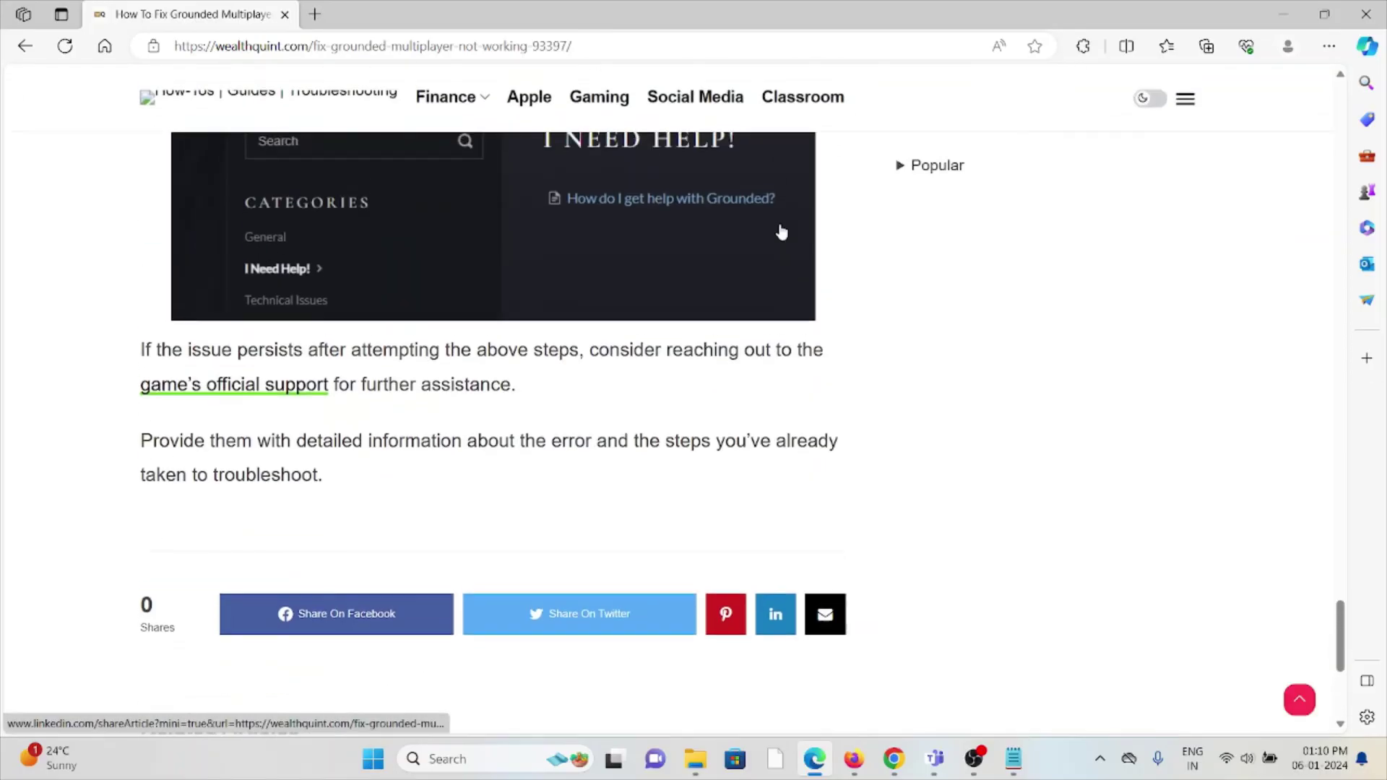
scroll(736, 217, up, 3)
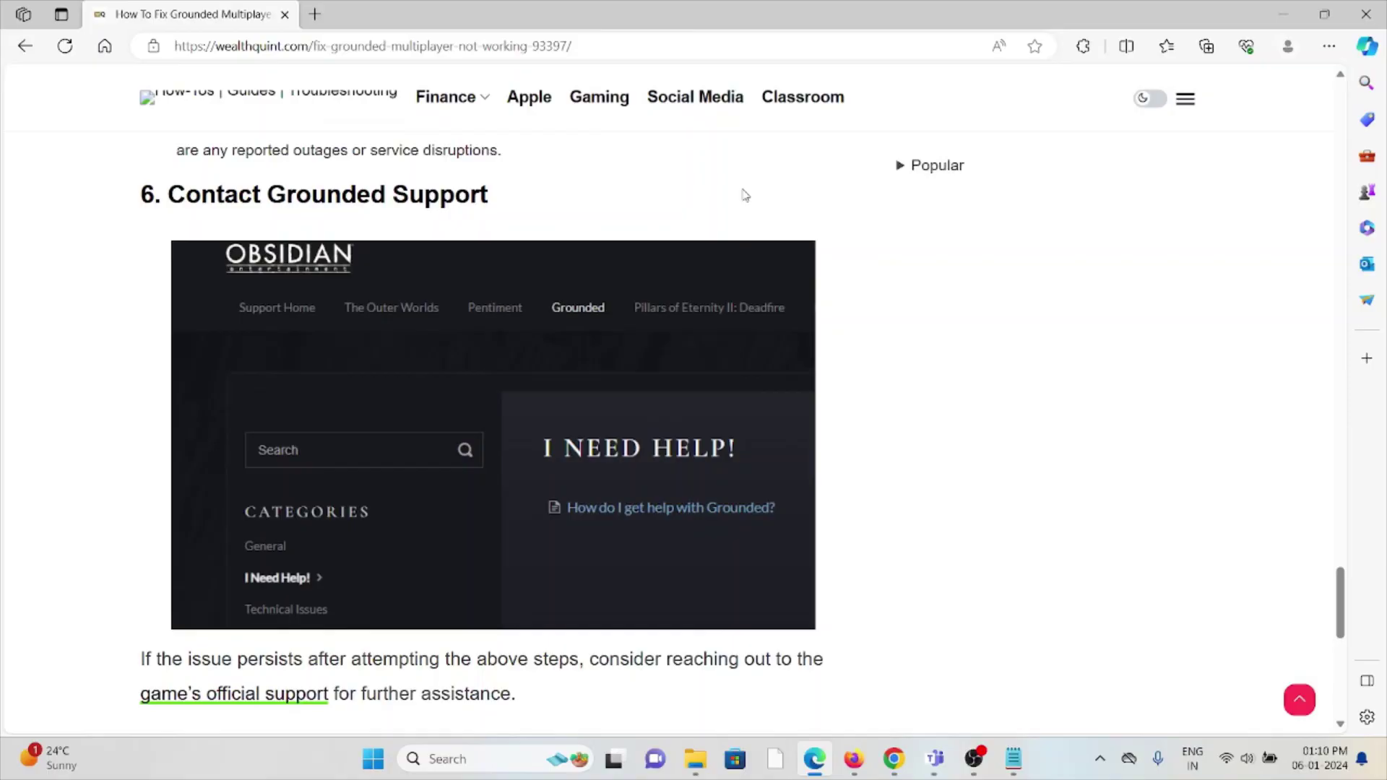
scroll(743, 195, up, 2)
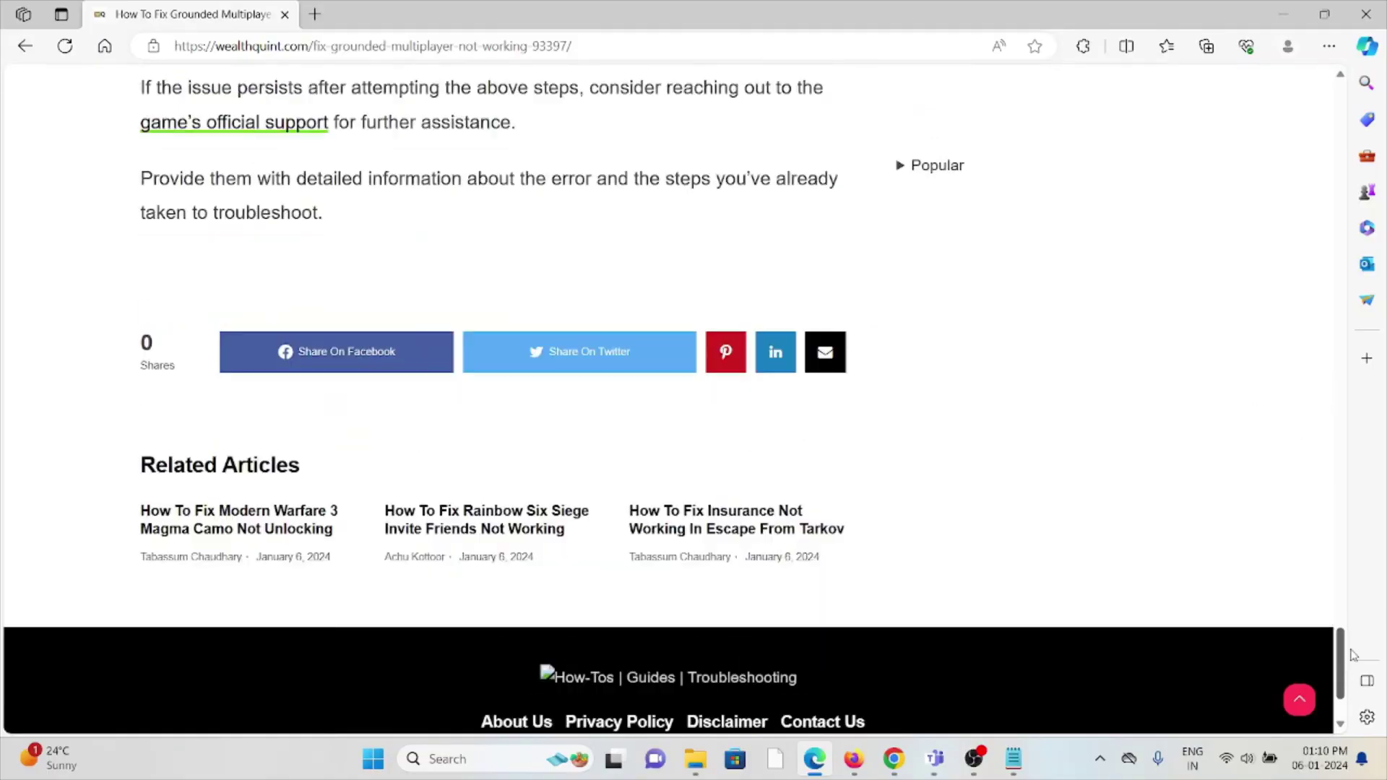
drag(1350, 578, 1291, 213)
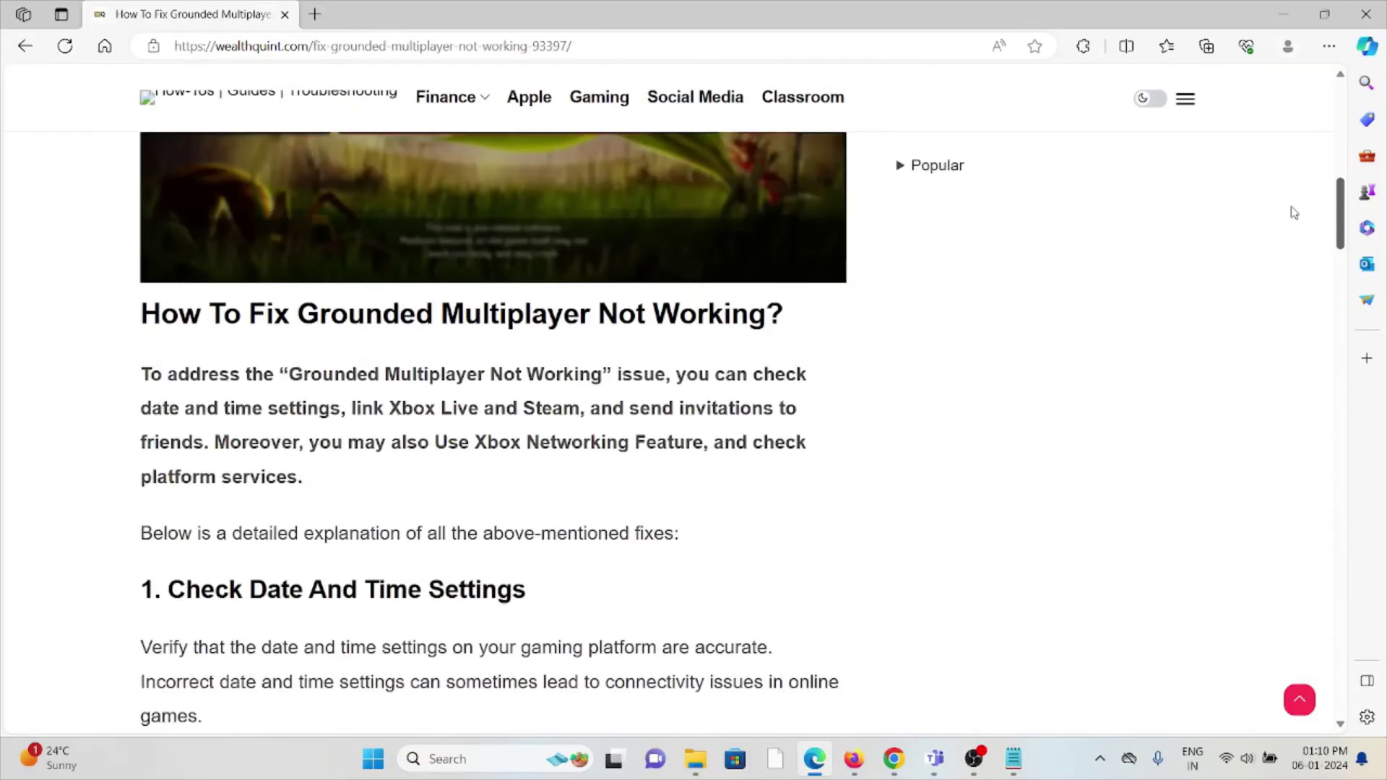